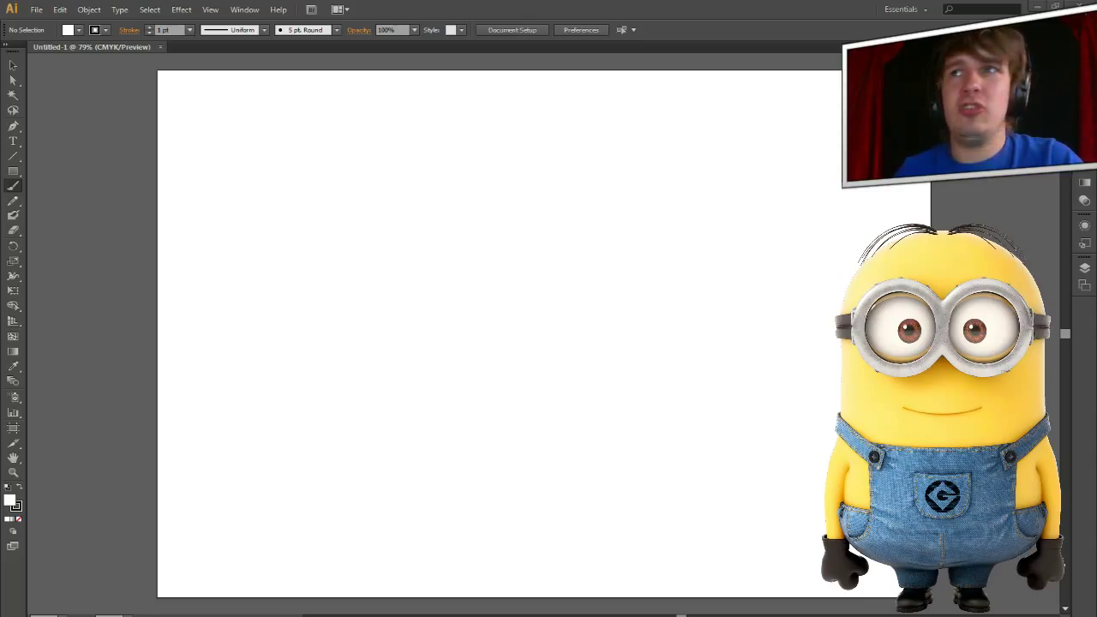
Step: Paint the minion's outer outline in black brush strokes: a domed head, two hanging arms with fingered hands, and two short legs
mouse_move(402, 307)
left_mouse_down()
mouse_move(424, 279)
mouse_move(434, 199)
left_mouse_up()
key("ctrl+z")
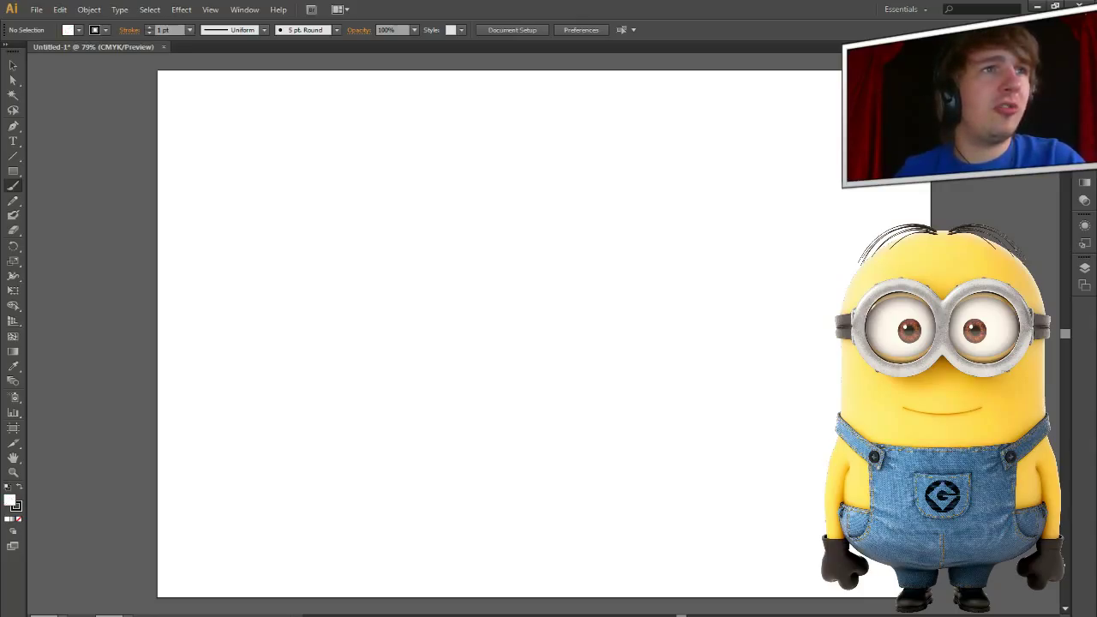
mouse_move(422, 306)
left_mouse_down()
mouse_move(434, 175)
mouse_move(459, 110)
mouse_move(543, 85)
mouse_move(589, 89)
mouse_move(619, 113)
mouse_move(662, 179)
mouse_move(670, 321)
left_mouse_up()
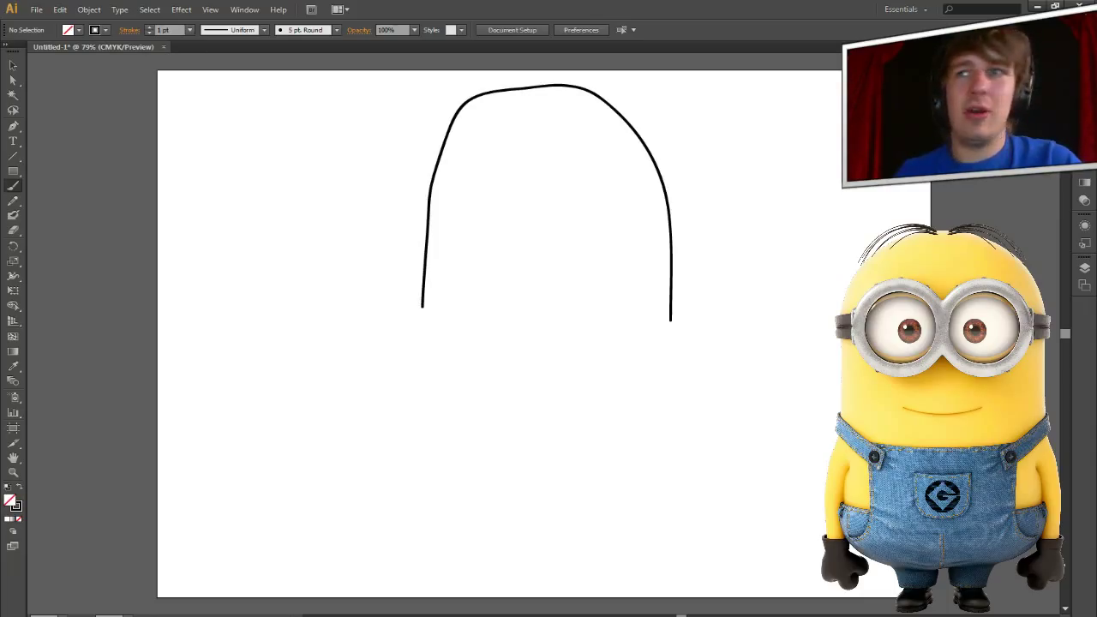
mouse_move(417, 310)
left_mouse_down()
mouse_move(383, 415)
mouse_move(384, 471)
mouse_move(400, 475)
mouse_move(405, 463)
mouse_move(440, 485)
mouse_move(447, 463)
mouse_move(466, 466)
mouse_move(447, 413)
mouse_move(512, 456)
mouse_move(527, 494)
mouse_move(567, 495)
mouse_move(576, 463)
mouse_move(596, 492)
mouse_move(640, 498)
mouse_move(636, 463)
mouse_move(658, 447)
left_mouse_up()
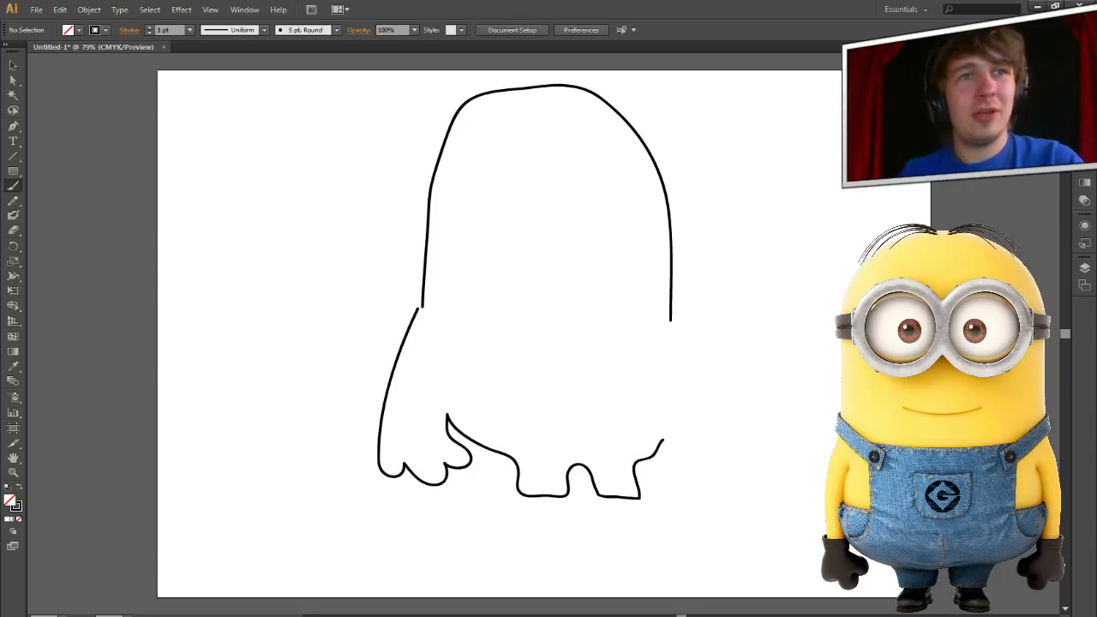
mouse_move(670, 321)
left_mouse_down()
mouse_move(703, 364)
mouse_move(727, 433)
left_mouse_up()
key("ctrl+z")
mouse_move(670, 320)
left_mouse_down()
mouse_move(691, 344)
mouse_move(725, 467)
mouse_move(674, 487)
mouse_move(679, 457)
mouse_move(659, 468)
mouse_move(674, 427)
mouse_move(662, 439)
left_mouse_up()
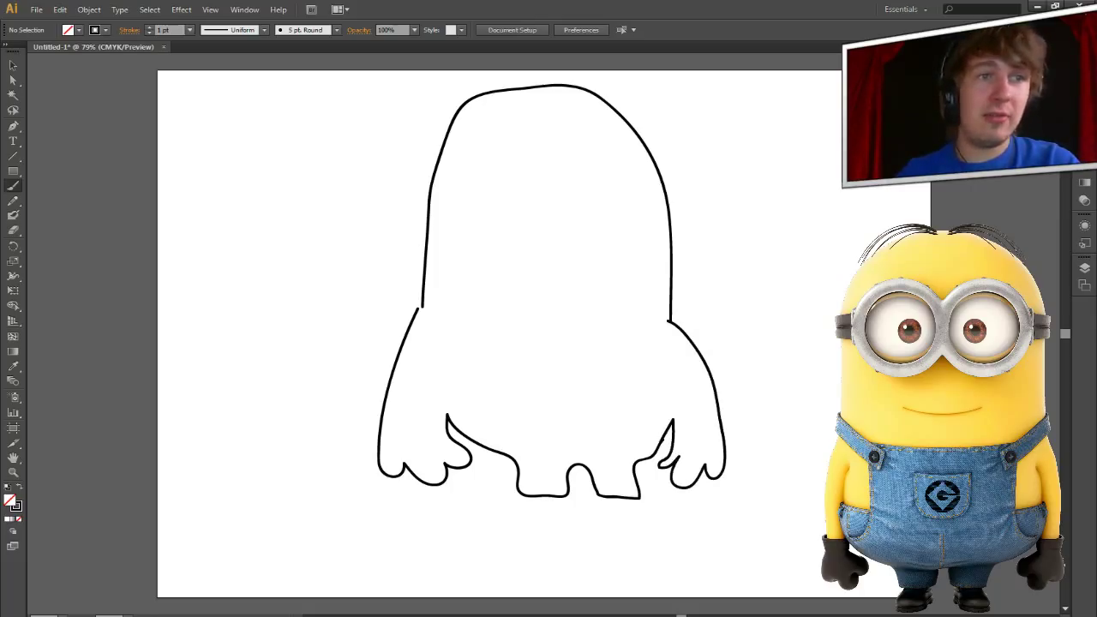
Step: Draw a shoe under each leg and add a second curved line along each shoe's inner edge
mouse_move(529, 496)
left_mouse_down()
mouse_move(499, 521)
mouse_move(544, 522)
mouse_move(566, 493)
mouse_move(635, 508)
mouse_move(653, 526)
mouse_move(598, 525)
mouse_move(600, 498)
left_mouse_up()
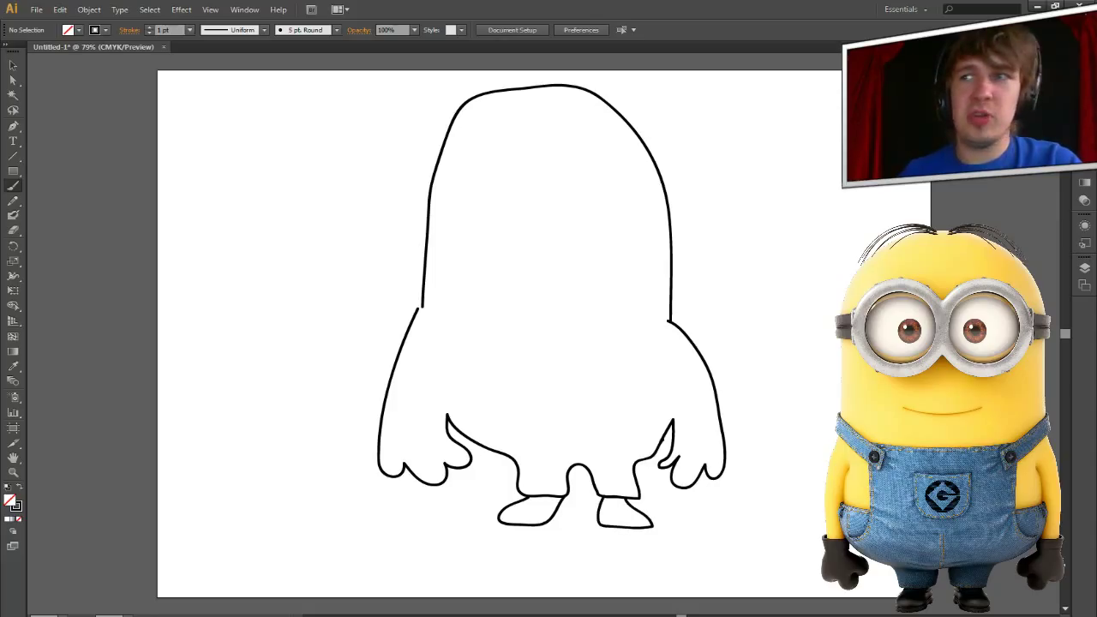
mouse_move(562, 501)
left_mouse_down()
mouse_move(542, 526)
mouse_move(524, 526)
left_mouse_up()
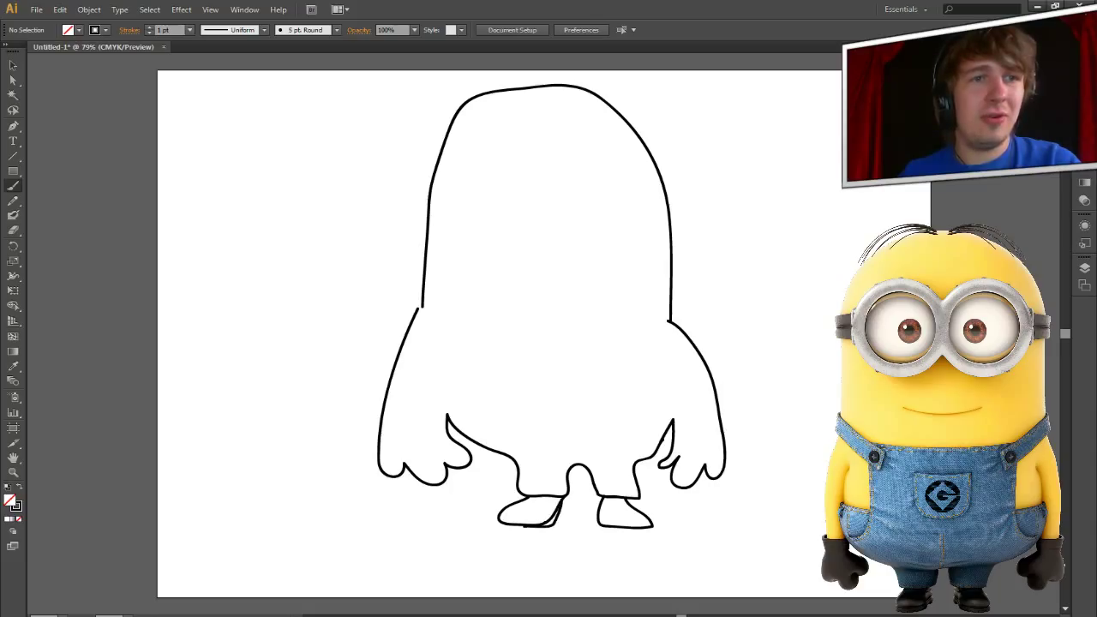
mouse_move(600, 501)
left_mouse_down()
mouse_move(605, 523)
mouse_move(627, 526)
left_mouse_up()
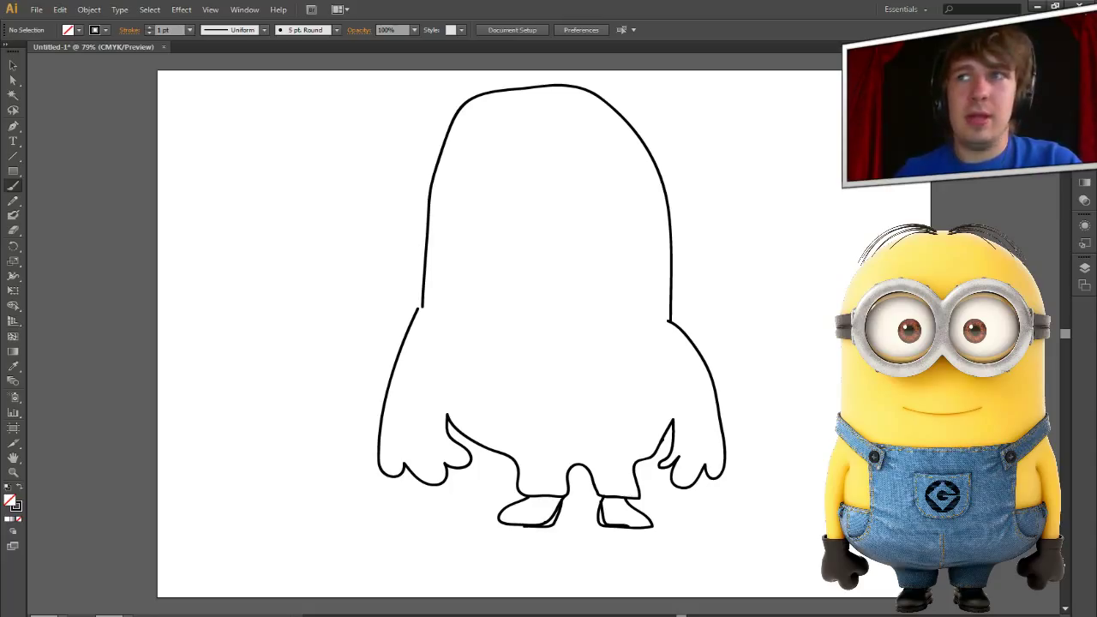
Step: Draw the curved top edge of the overalls, the inner arm and side lines, and a short seam above the legs
mouse_move(420, 301)
left_mouse_down()
mouse_move(470, 334)
mouse_move(644, 339)
mouse_move(670, 321)
mouse_move(648, 353)
mouse_move(643, 404)
mouse_move(669, 408)
mouse_move(672, 381)
mouse_move(669, 407)
left_mouse_up()
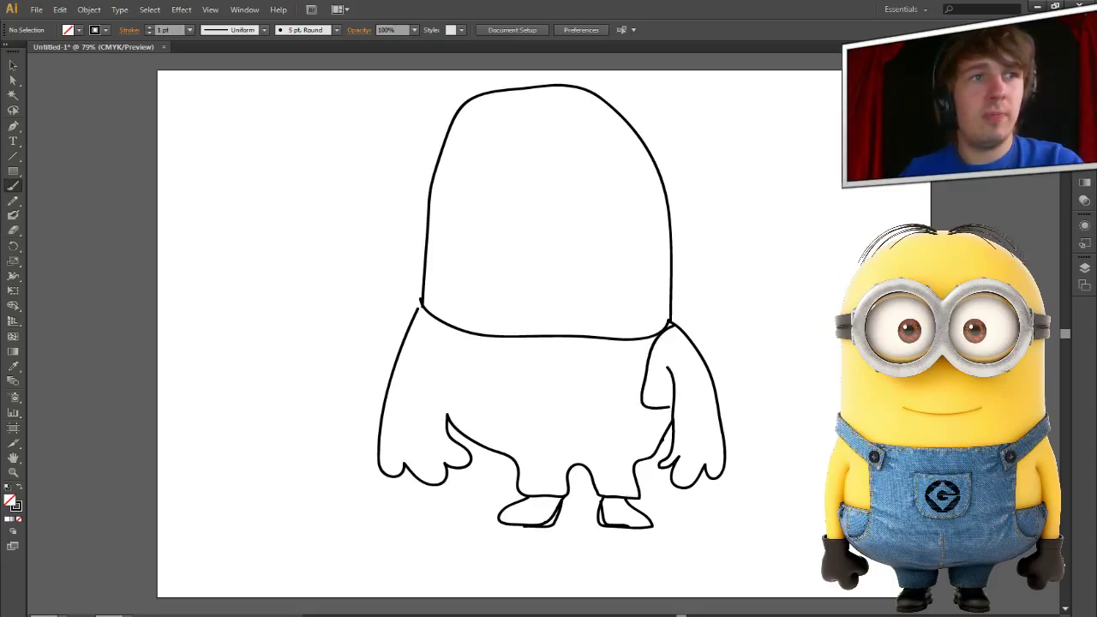
left_click_drag(446, 415, 453, 363)
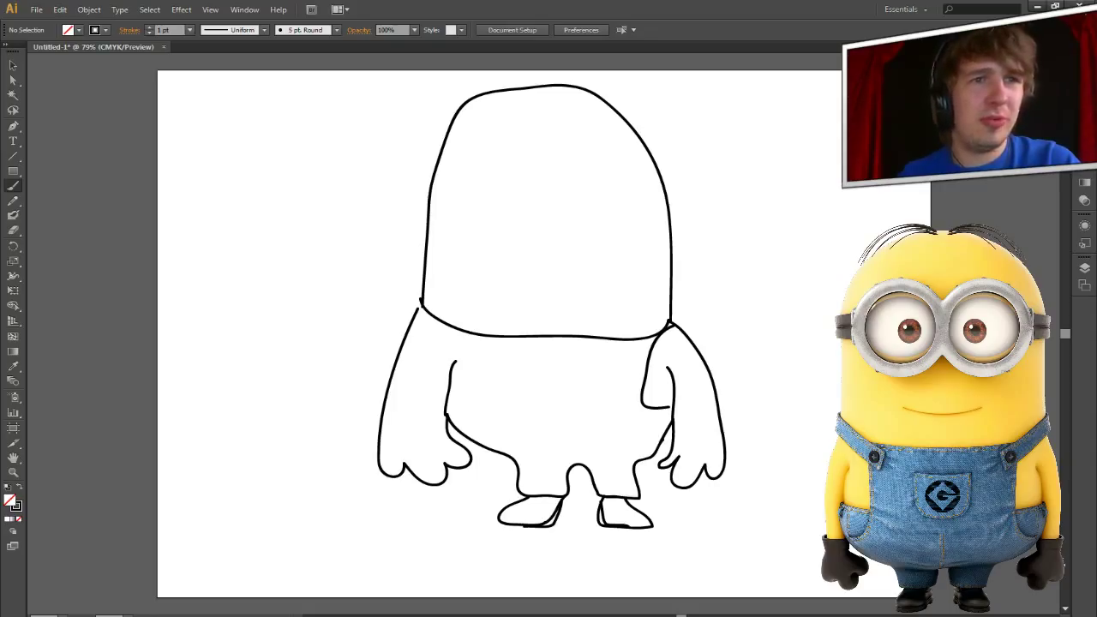
left_click_drag(572, 467, 568, 429)
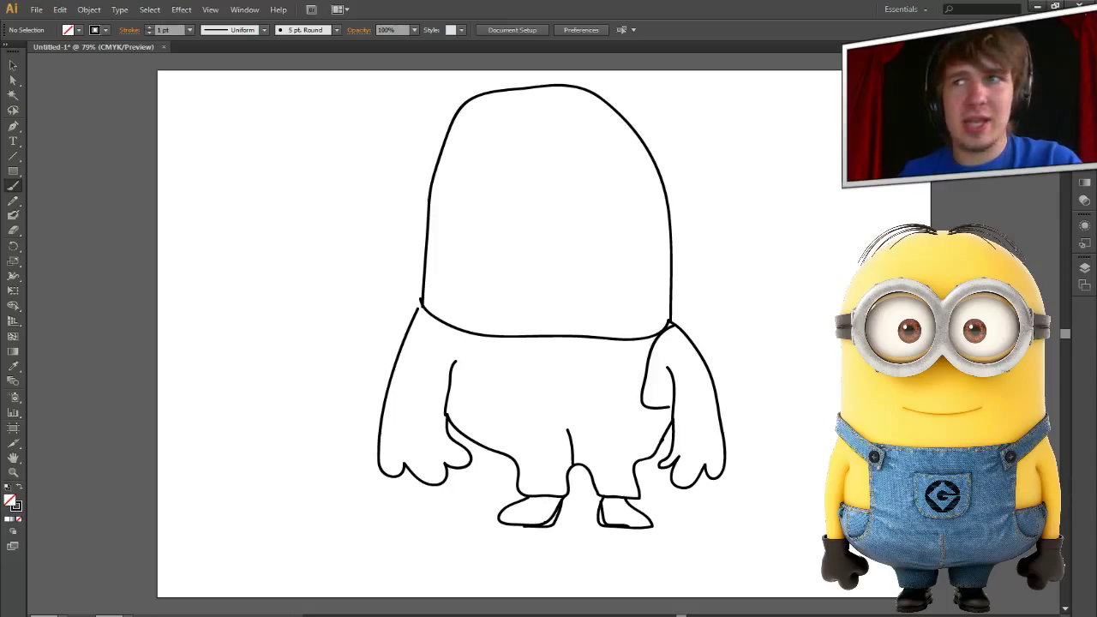
Step: Draw the overalls' central pocket with a circled diamond logo containing a G
mouse_move(532, 378)
left_mouse_down()
mouse_move(542, 417)
mouse_move(582, 416)
mouse_move(597, 402)
mouse_move(598, 376)
mouse_move(532, 377)
mouse_move(553, 396)
mouse_move(572, 382)
mouse_move(589, 398)
mouse_move(573, 418)
mouse_move(549, 403)
mouse_move(589, 399)
left_mouse_up()
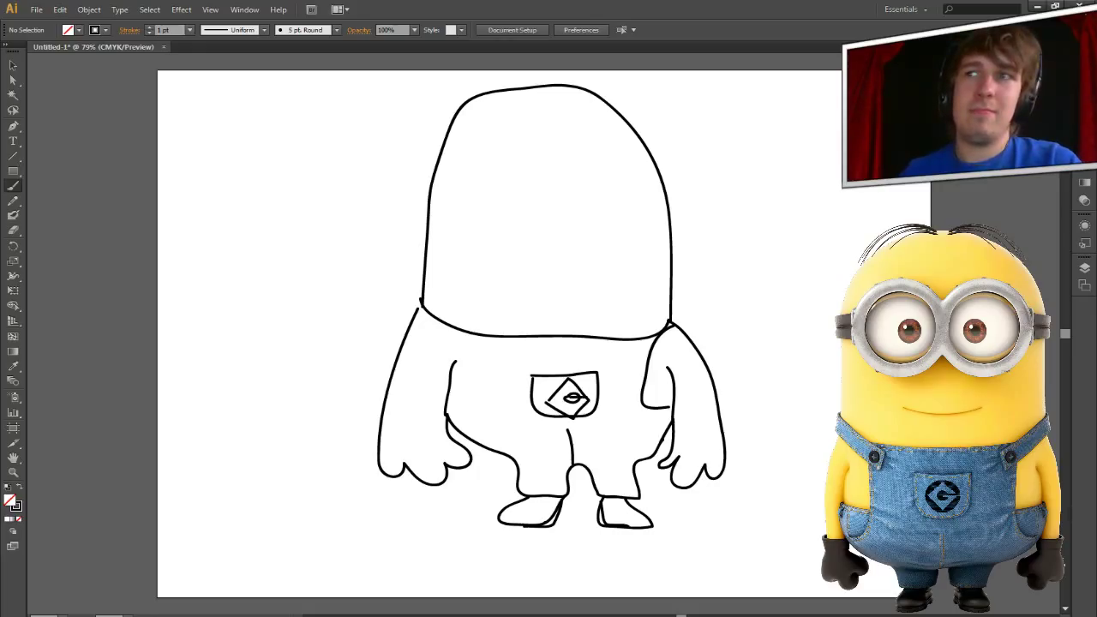
mouse_move(567, 377)
left_mouse_down()
mouse_move(550, 380)
mouse_move(549, 415)
mouse_move(572, 417)
mouse_move(590, 400)
mouse_move(570, 376)
left_mouse_up()
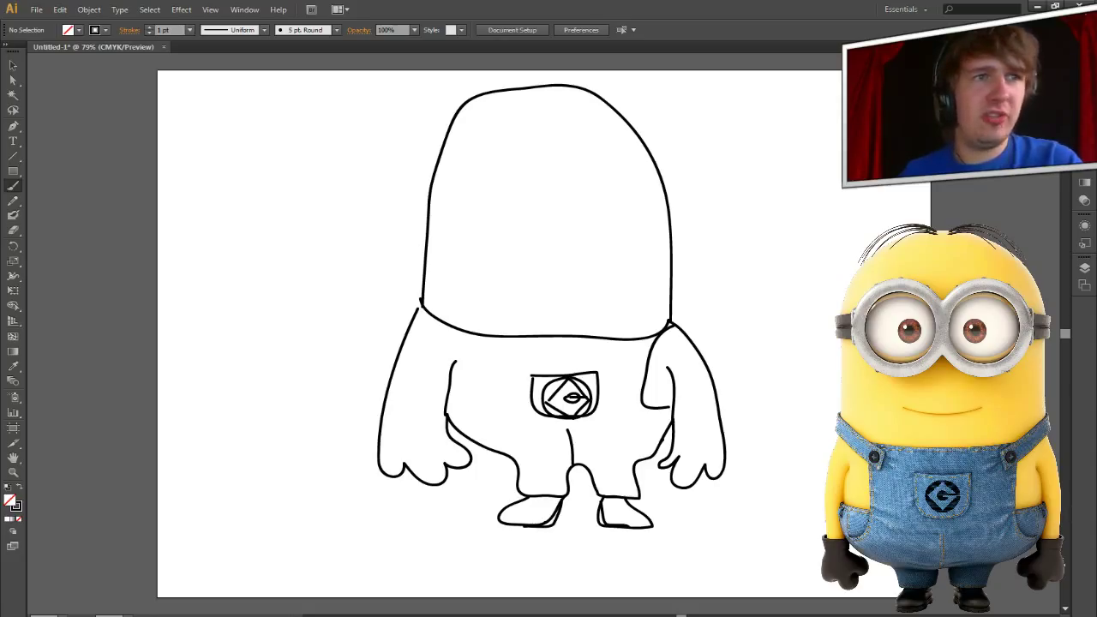
Step: Add the side pocket and bib side lines, and draw both shoulder straps with a round button on each
mouse_move(446, 414)
left_mouse_down()
mouse_move(480, 411)
mouse_move(468, 431)
mouse_move(486, 418)
mouse_move(487, 376)
left_mouse_up()
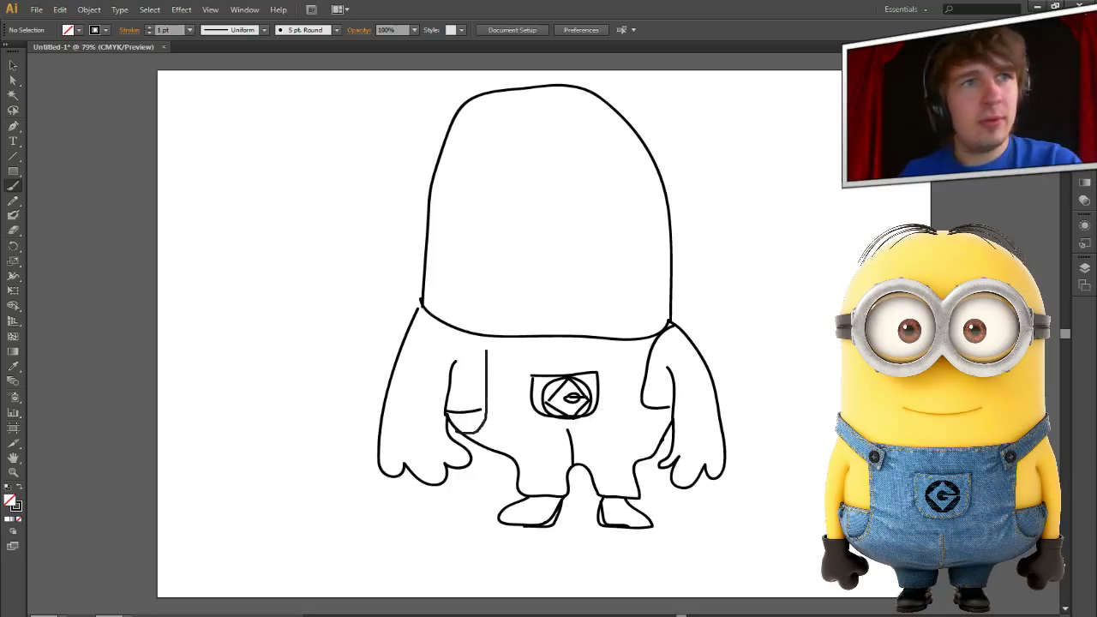
left_click_drag(485, 347, 415, 310)
mouse_move(476, 333)
left_mouse_down()
mouse_move(496, 350)
mouse_move(489, 339)
left_mouse_up()
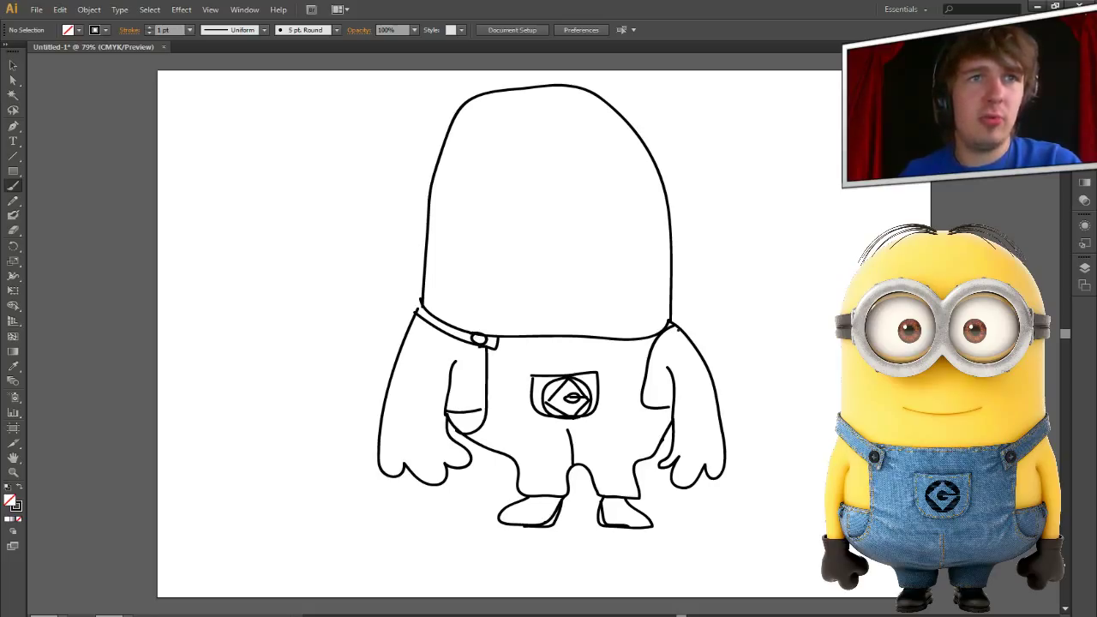
mouse_move(675, 330)
left_mouse_down()
mouse_move(624, 343)
mouse_move(637, 344)
mouse_move(647, 405)
left_mouse_up()
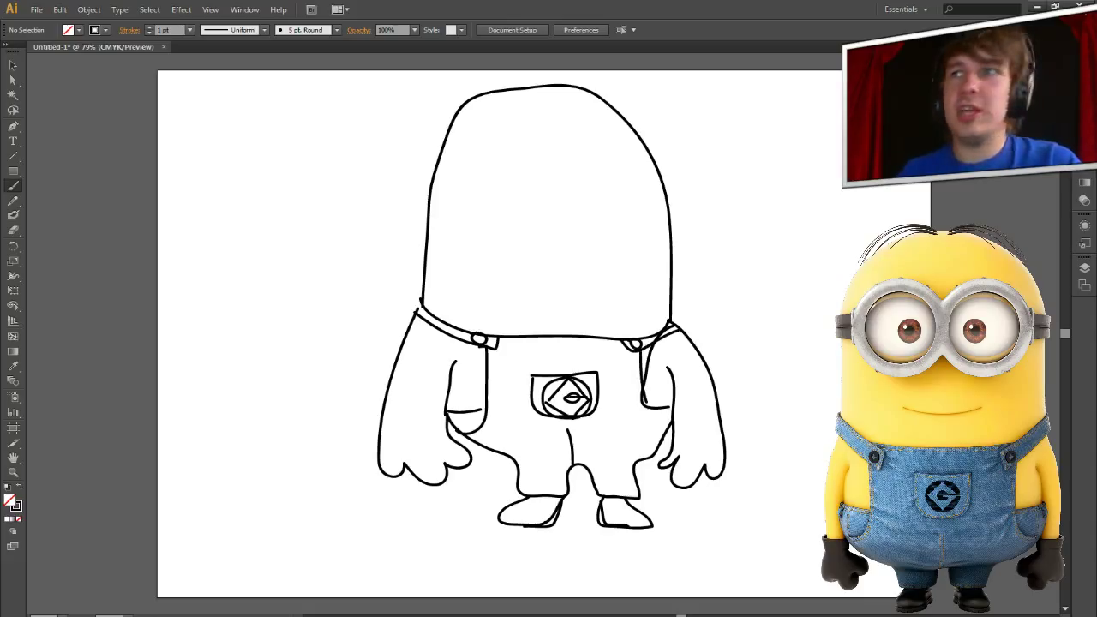
Step: Draw a curved smile, the short goggle strap marks at the head's edge, and the joined outer outline of the two-lens goggles
mouse_move(493, 278)
left_mouse_down()
mouse_move(552, 297)
mouse_move(618, 274)
left_mouse_up()
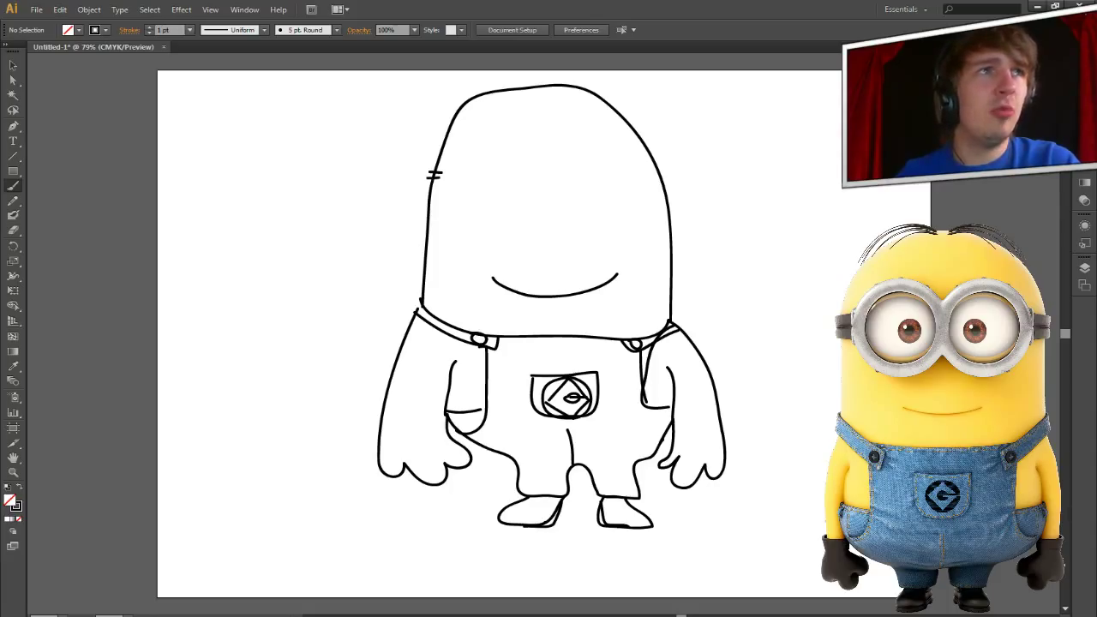
mouse_move(439, 172)
left_mouse_down()
mouse_move(468, 148)
mouse_move(516, 138)
mouse_move(559, 167)
mouse_move(586, 139)
mouse_move(607, 136)
mouse_move(648, 151)
mouse_move(660, 169)
left_mouse_up()
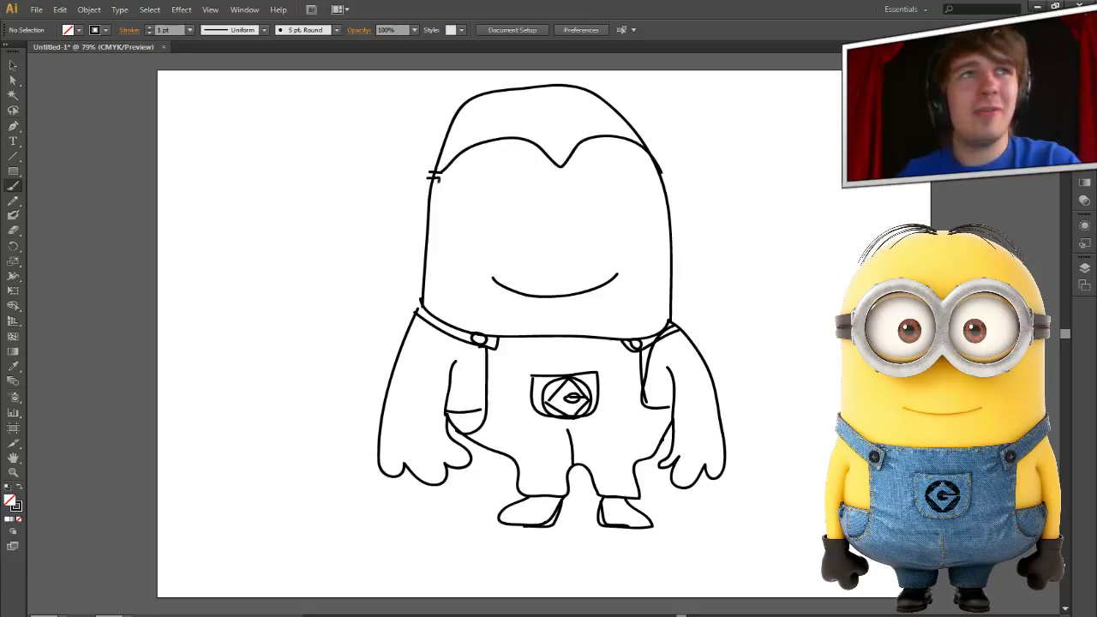
mouse_move(436, 180)
left_mouse_down()
mouse_move(511, 218)
mouse_move(551, 206)
mouse_move(562, 187)
mouse_move(610, 214)
mouse_move(651, 203)
mouse_move(660, 176)
left_mouse_up()
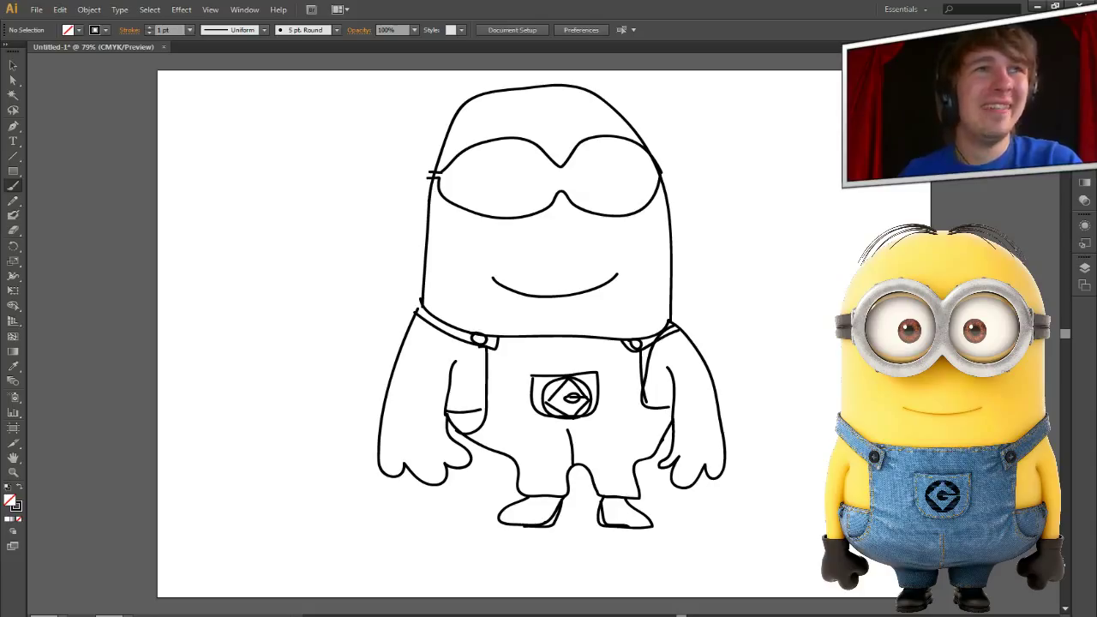
Step: Draw the inner lens outlines inside the goggles and add a round iris with a filled-in pupil to each eye
mouse_move(450, 190)
left_mouse_down()
mouse_move(456, 168)
mouse_move(482, 151)
mouse_move(519, 147)
mouse_move(543, 167)
mouse_move(547, 190)
mouse_move(472, 204)
mouse_move(433, 176)
left_mouse_up()
mouse_move(573, 178)
left_mouse_down()
mouse_move(609, 146)
mouse_move(648, 174)
mouse_move(639, 195)
mouse_move(609, 209)
mouse_move(582, 198)
mouse_move(574, 177)
mouse_move(524, 192)
mouse_move(536, 180)
mouse_move(520, 172)
left_mouse_up()
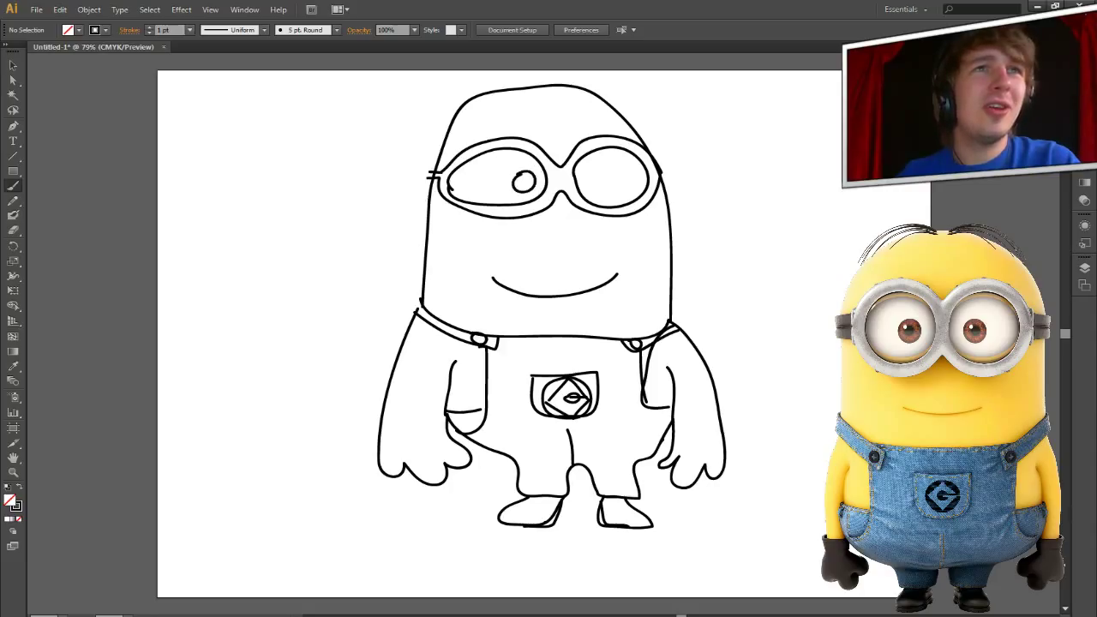
mouse_move(588, 173)
left_mouse_down()
mouse_move(582, 184)
mouse_move(604, 188)
mouse_move(584, 175)
left_mouse_up()
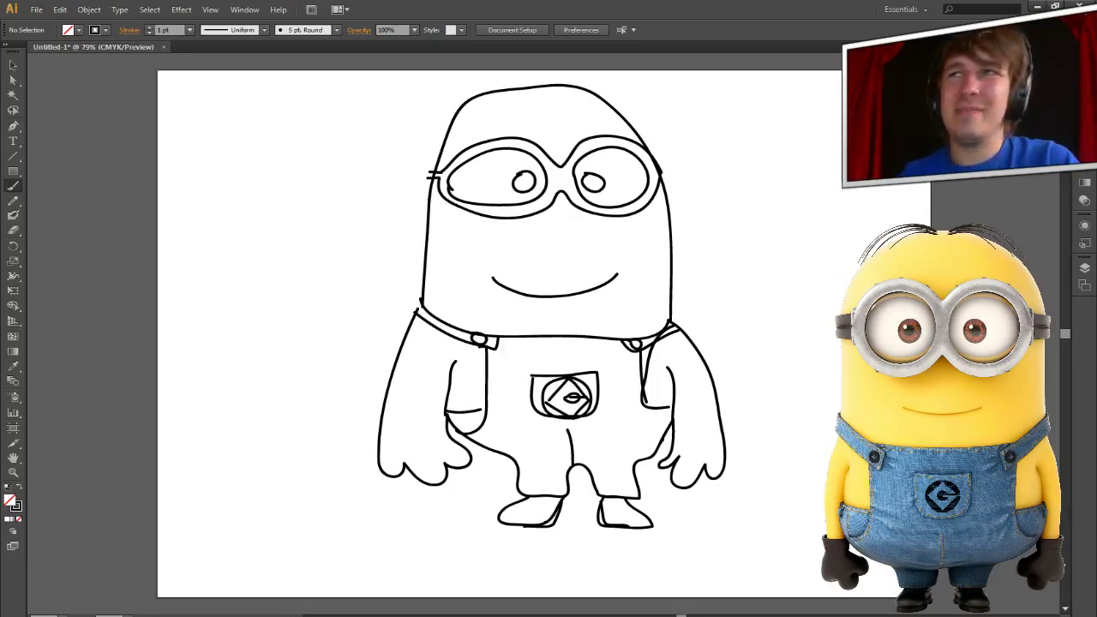
left_click_drag(524, 176, 593, 180)
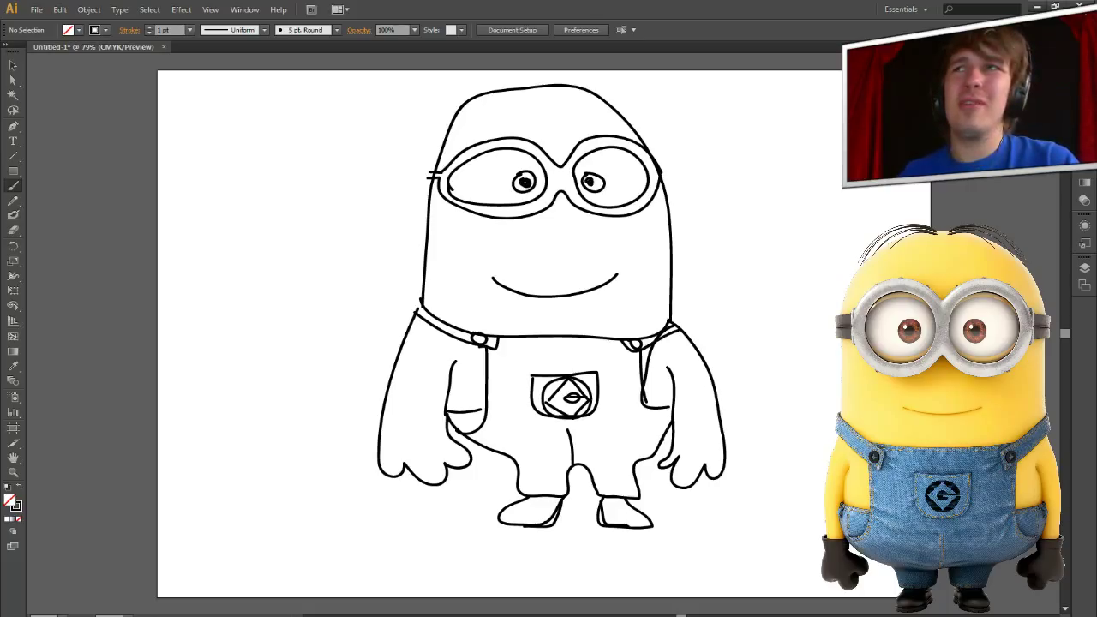
Step: Draw long curved hair strands sweeping outward to both sides from the top of the minion's head
mouse_move(525, 89)
left_mouse_down()
mouse_move(392, 93)
mouse_move(373, 106)
mouse_move(446, 94)
mouse_move(387, 118)
left_mouse_up()
left_click_drag(537, 87, 390, 117)
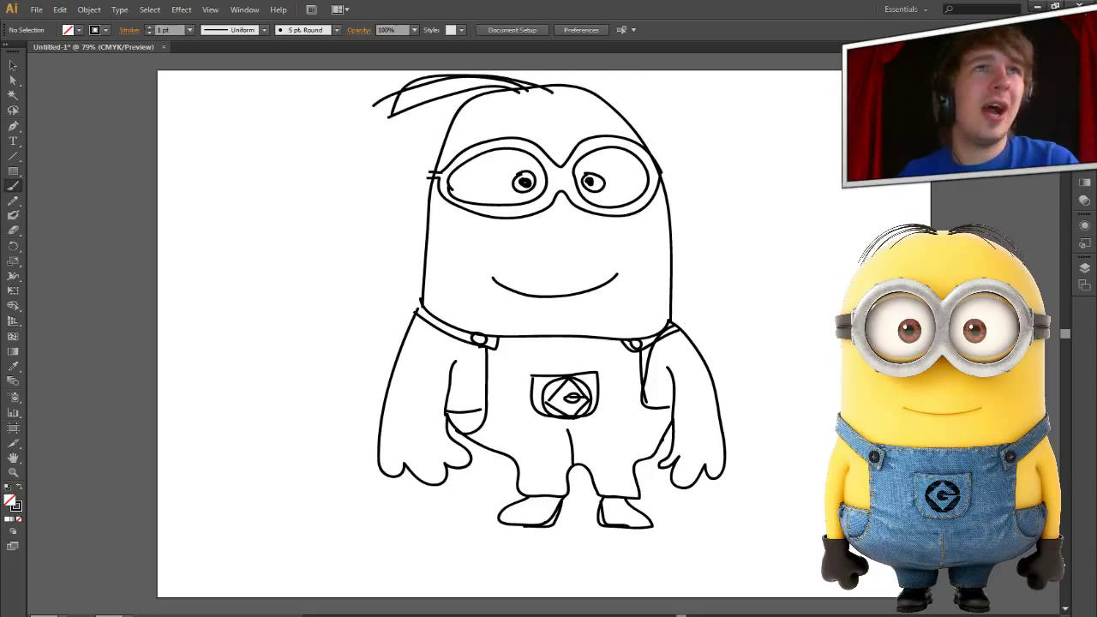
mouse_move(540, 85)
left_mouse_down()
mouse_move(651, 128)
mouse_move(651, 106)
left_mouse_up()
left_click_drag(540, 84, 679, 110)
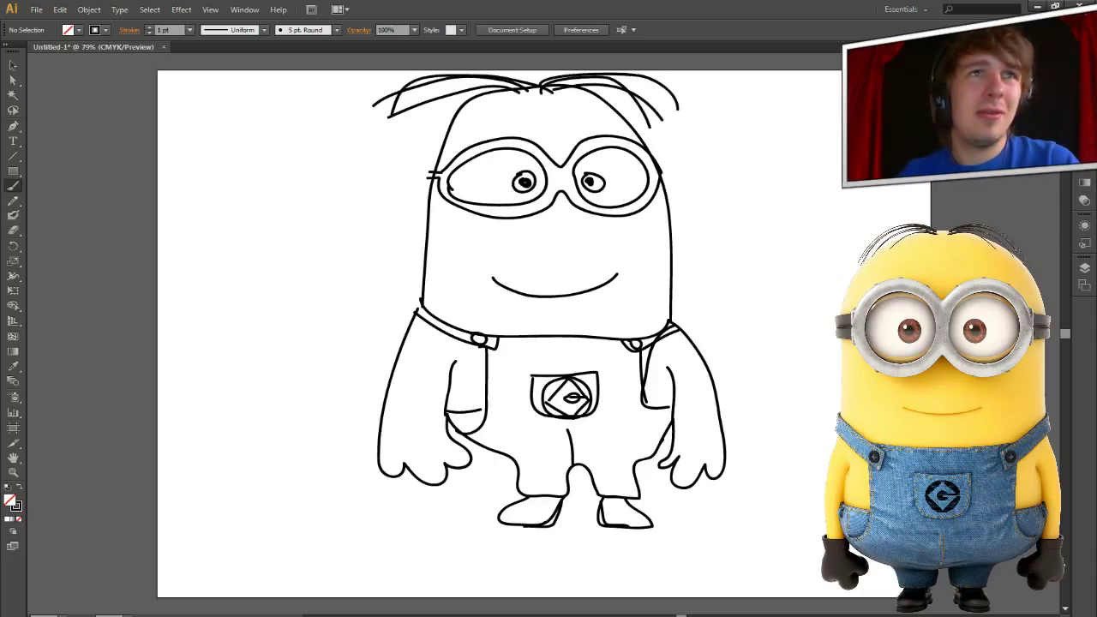
left_click_drag(523, 85, 686, 129)
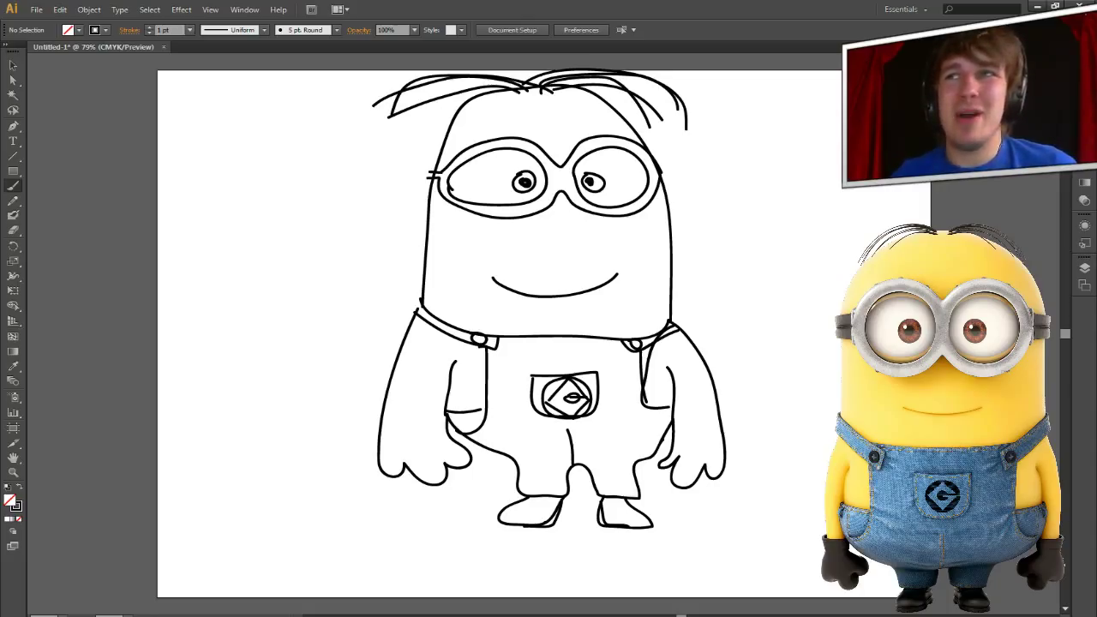
left_click_drag(592, 86, 674, 133)
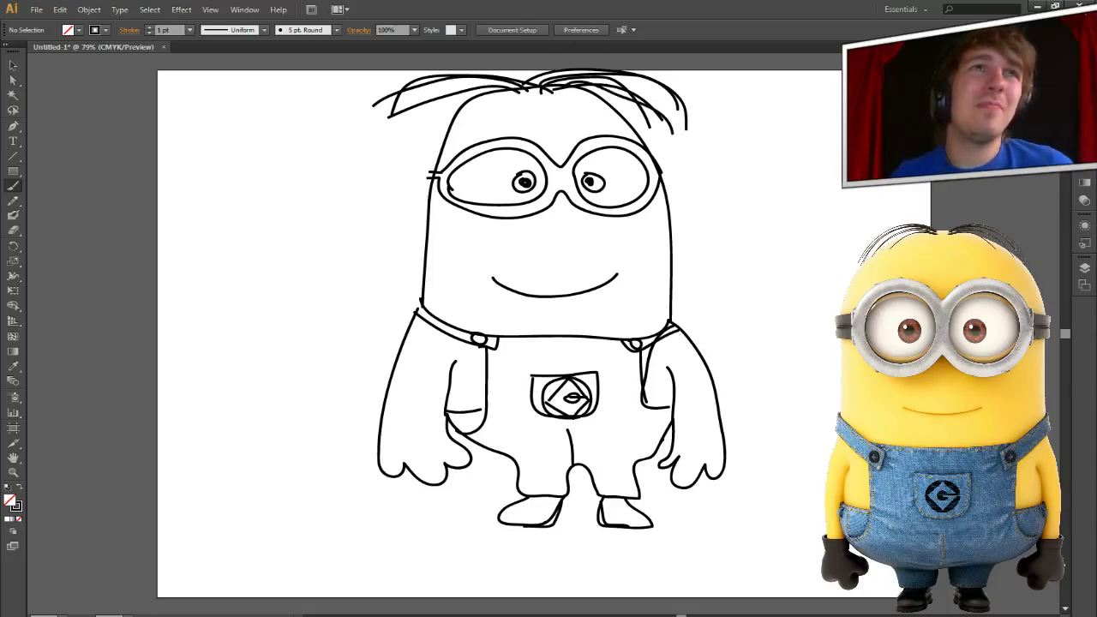
left_click_drag(500, 82, 314, 162)
left_click_drag(532, 78, 313, 116)
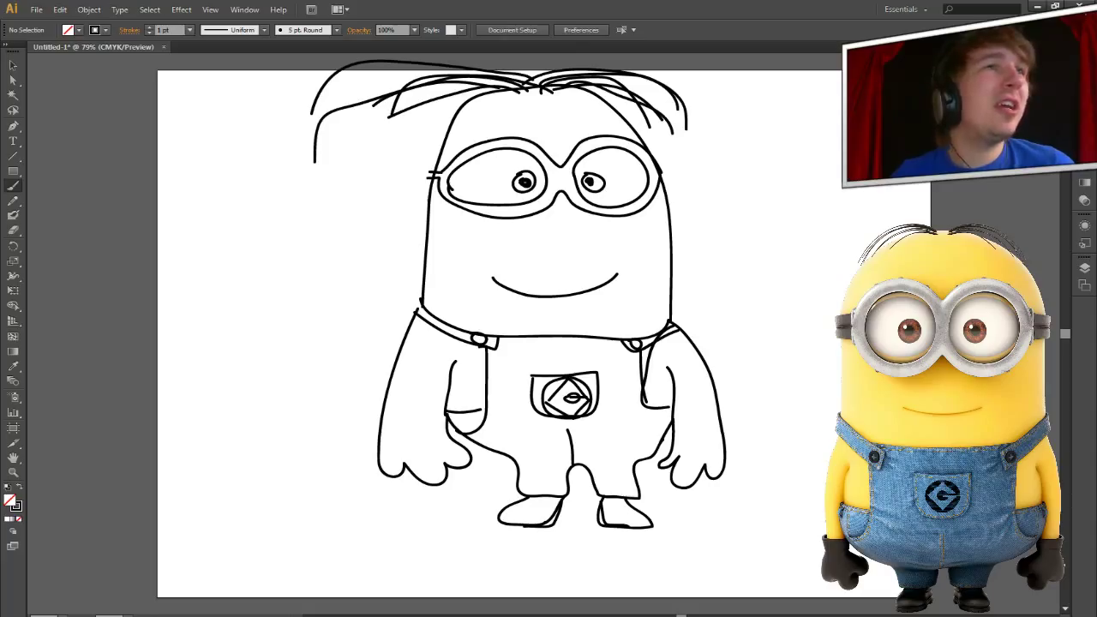
Step: Handwrite the word "minion" in the blank area beside the figure and underline it with one slanted stroke
mouse_move(180, 278)
left_mouse_down()
mouse_move(238, 272)
mouse_move(239, 233)
mouse_move(253, 273)
mouse_move(273, 250)
mouse_move(279, 276)
left_mouse_up()
mouse_move(294, 248)
left_mouse_down()
mouse_move(320, 268)
mouse_move(322, 249)
mouse_move(348, 273)
left_mouse_up()
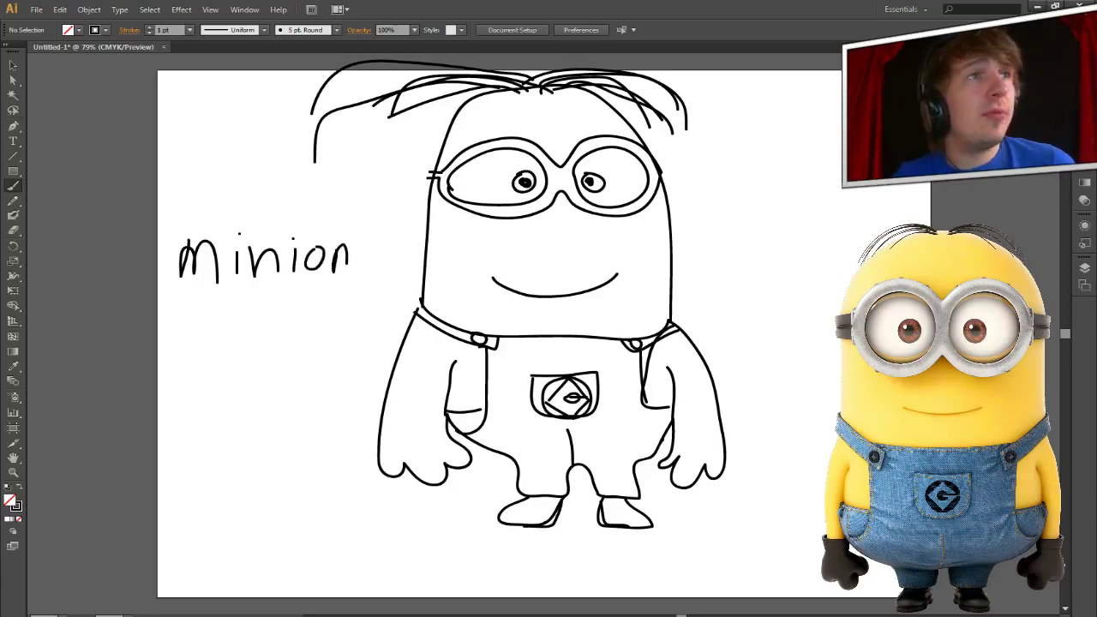
left_click_drag(173, 301, 371, 277)
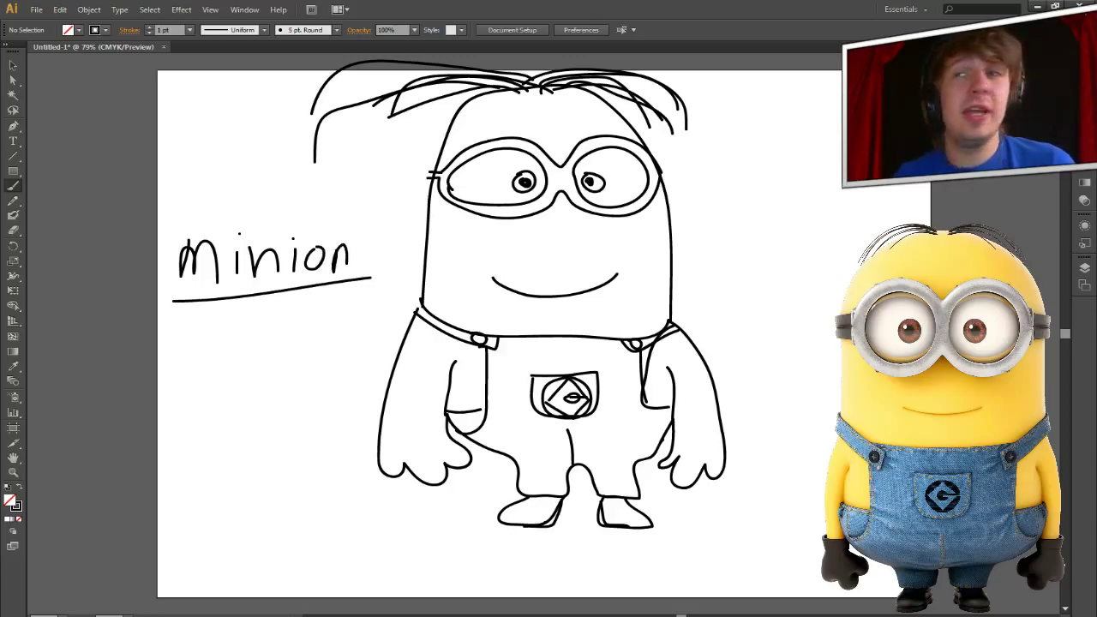